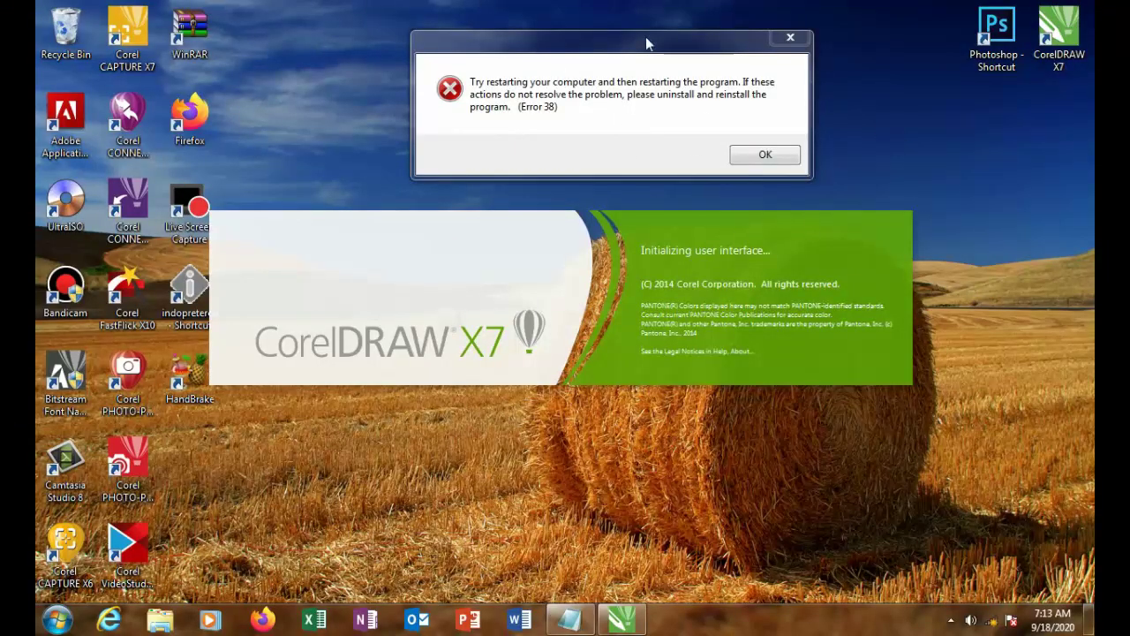
# Dismiss the CorelDRAW Error 38 message, then search Windows for "task manager" and open Task Manager.
pyautogui.moveTo(646, 36); pyautogui.dragTo(566, 97)
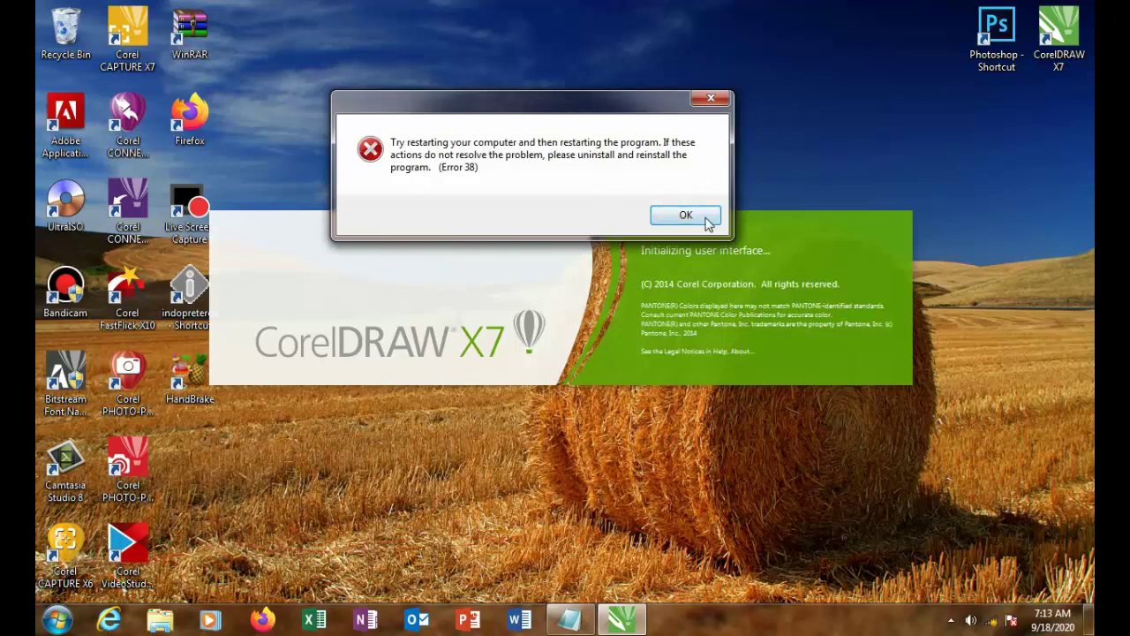
pyautogui.click(680, 214)
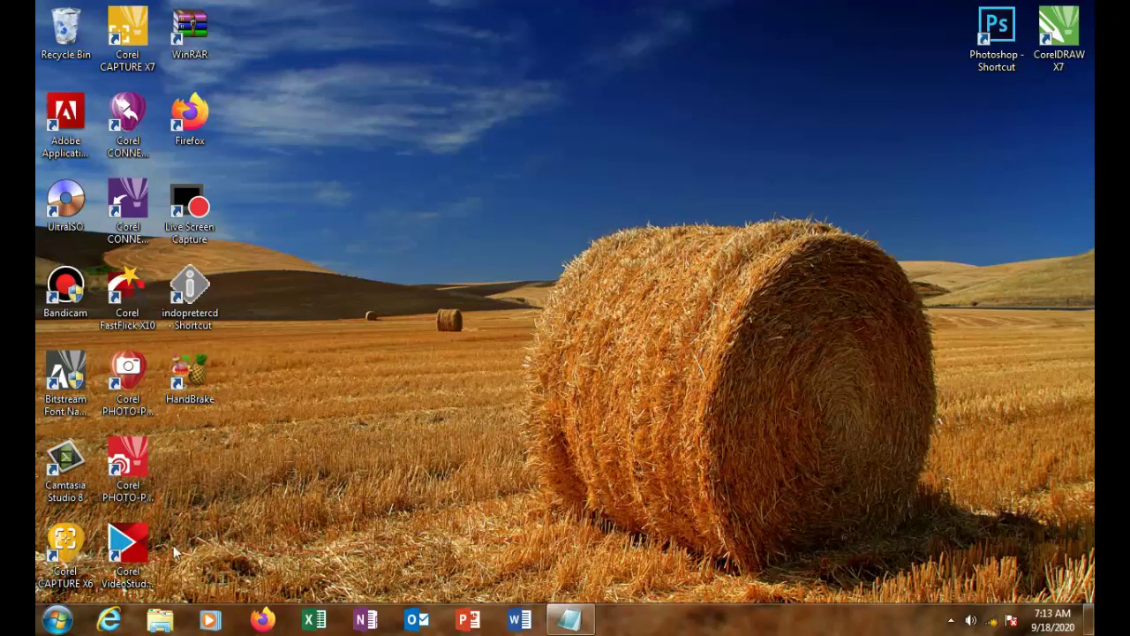
pyautogui.click(57, 622)
pyautogui.click(87, 576)
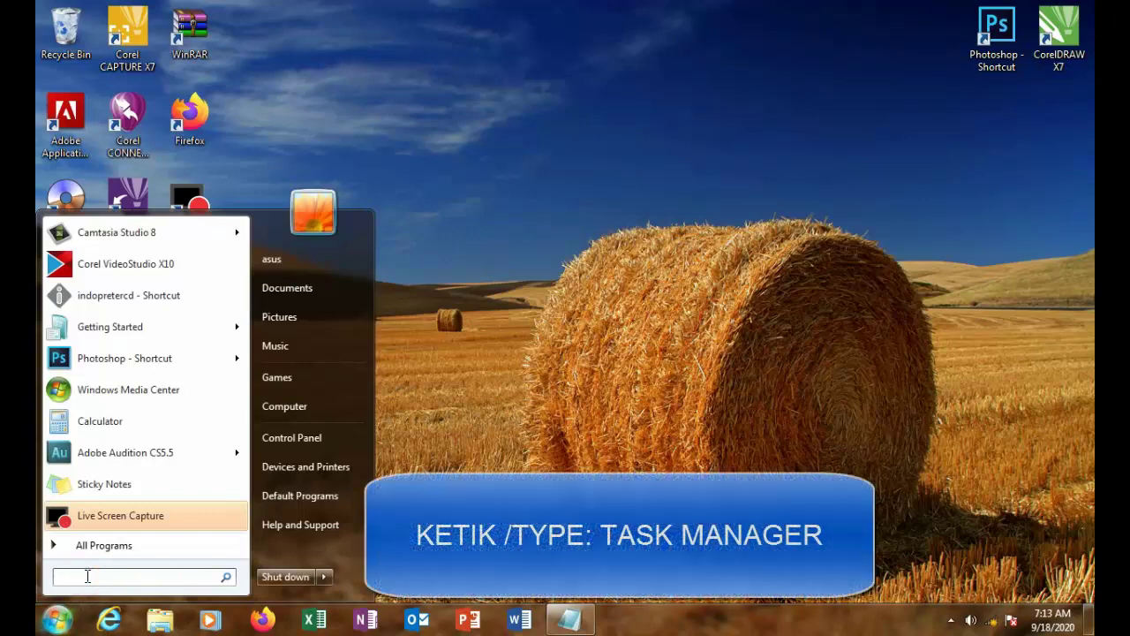
pyautogui.write('tas')
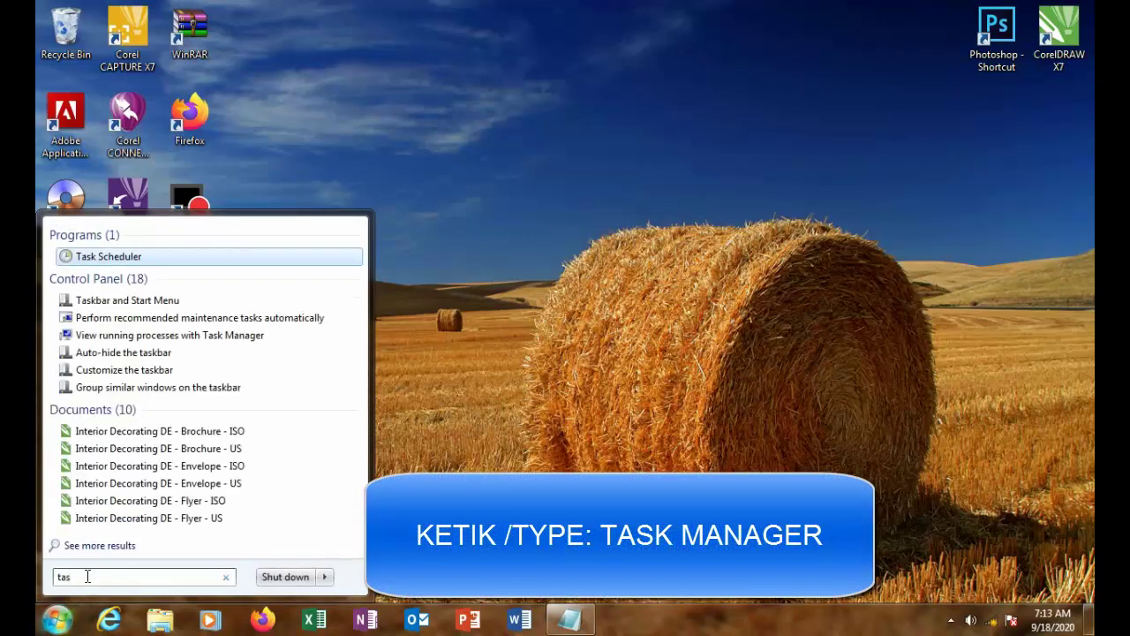
pyautogui.write('k manag')
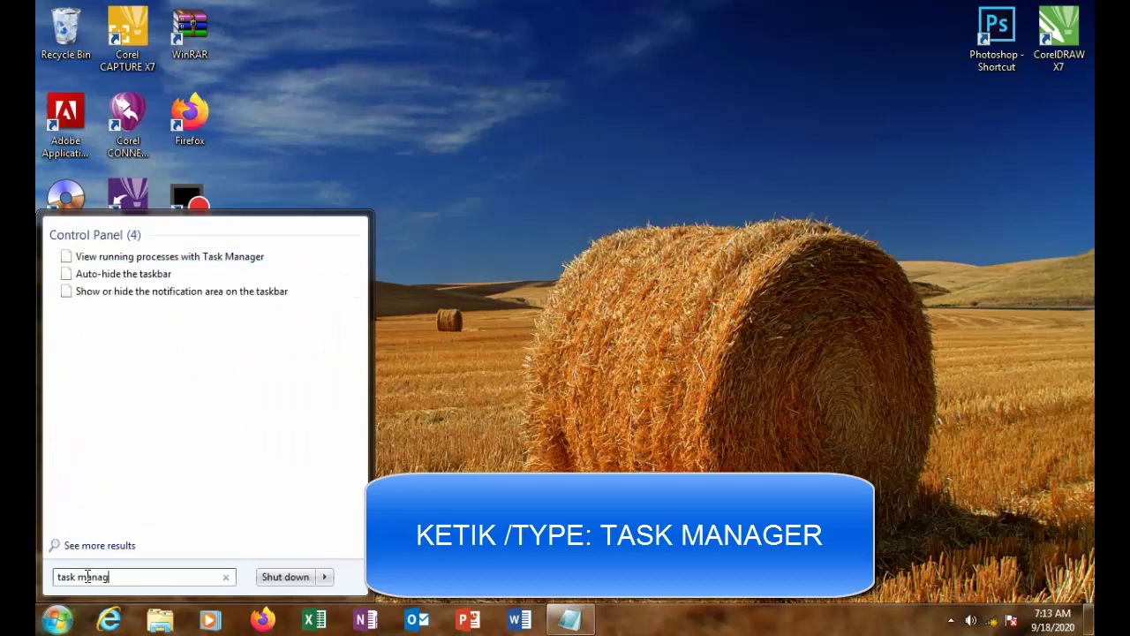
pyautogui.write('er')
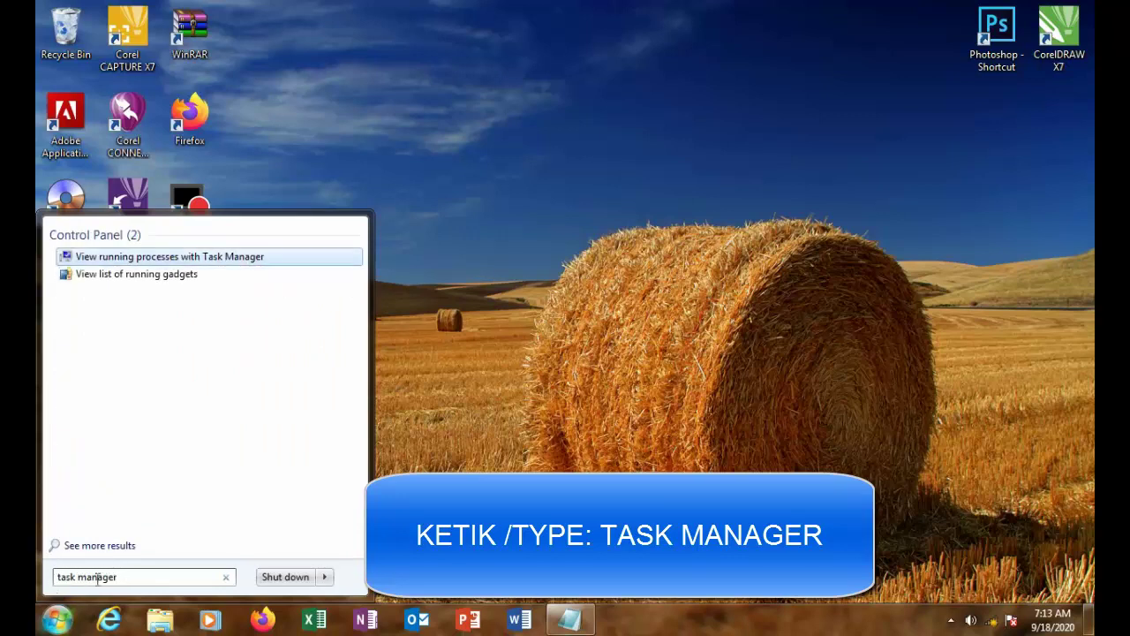
pyautogui.click(254, 261)
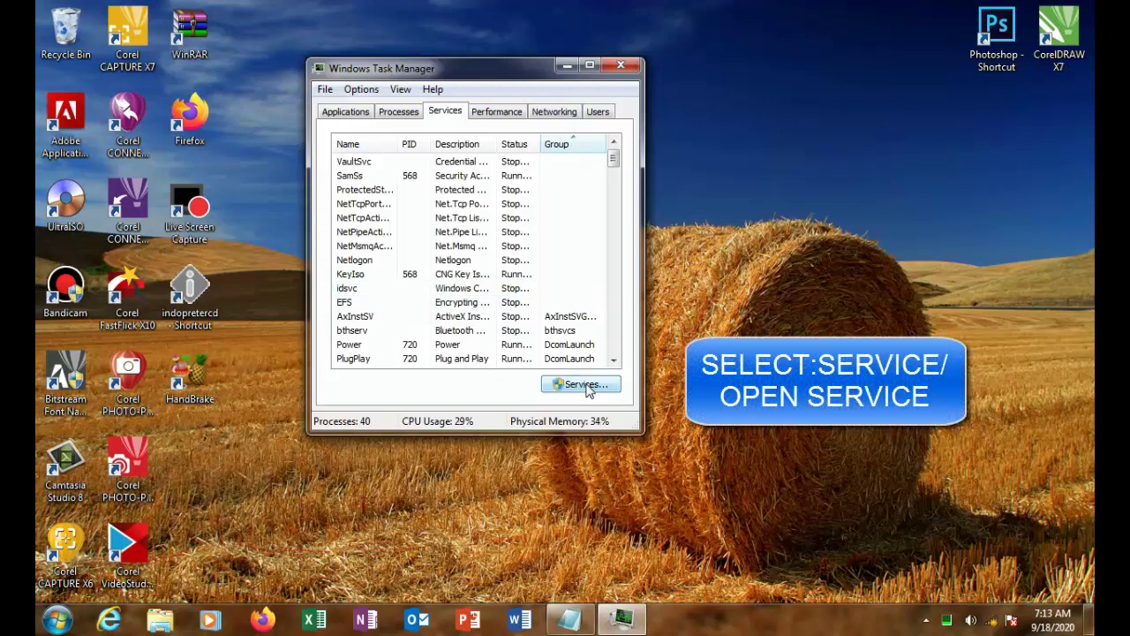
# From Task Manager's services, open the Services console and apply the Automatic startup type to Corel License Validation Service V2.
pyautogui.click(586, 390)
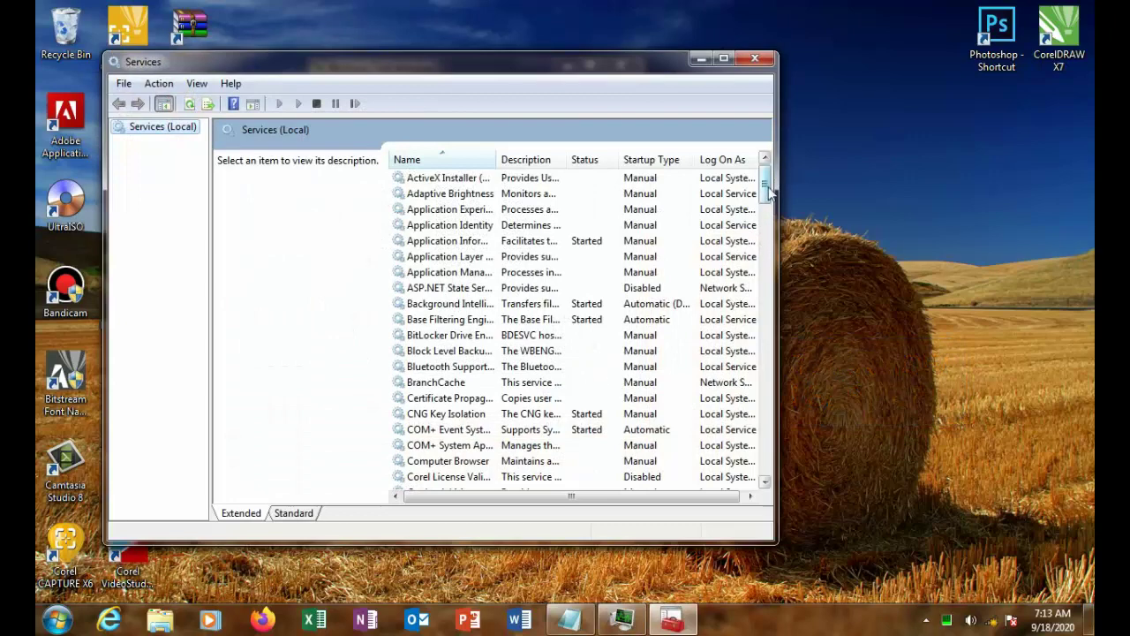
pyautogui.moveTo(768, 193); pyautogui.dragTo(768, 214)
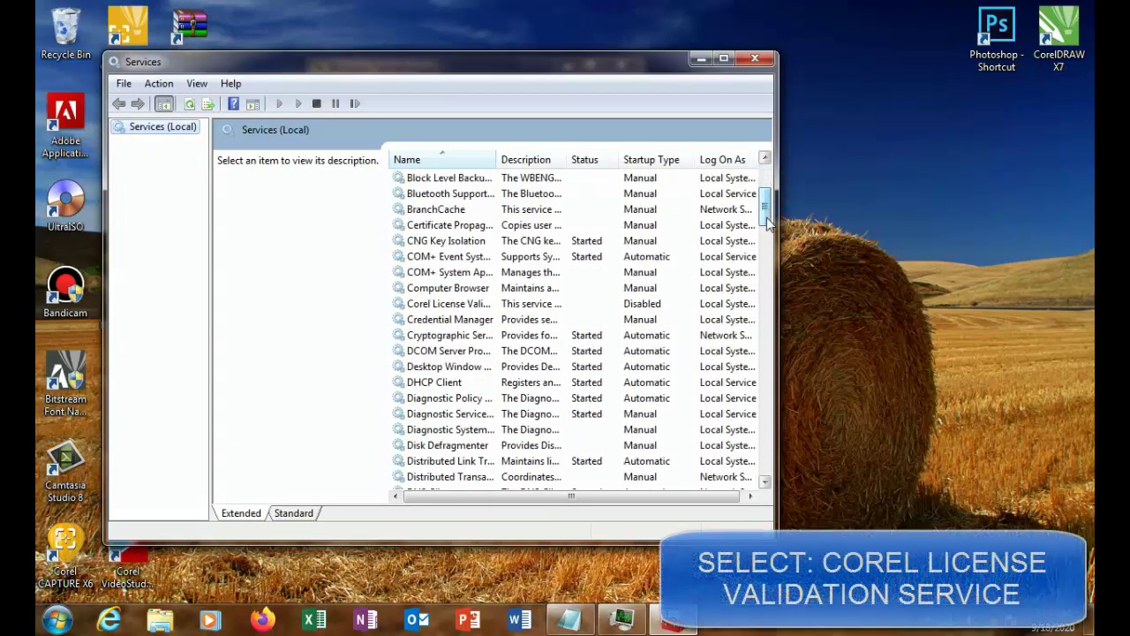
pyautogui.rightClick(475, 305)
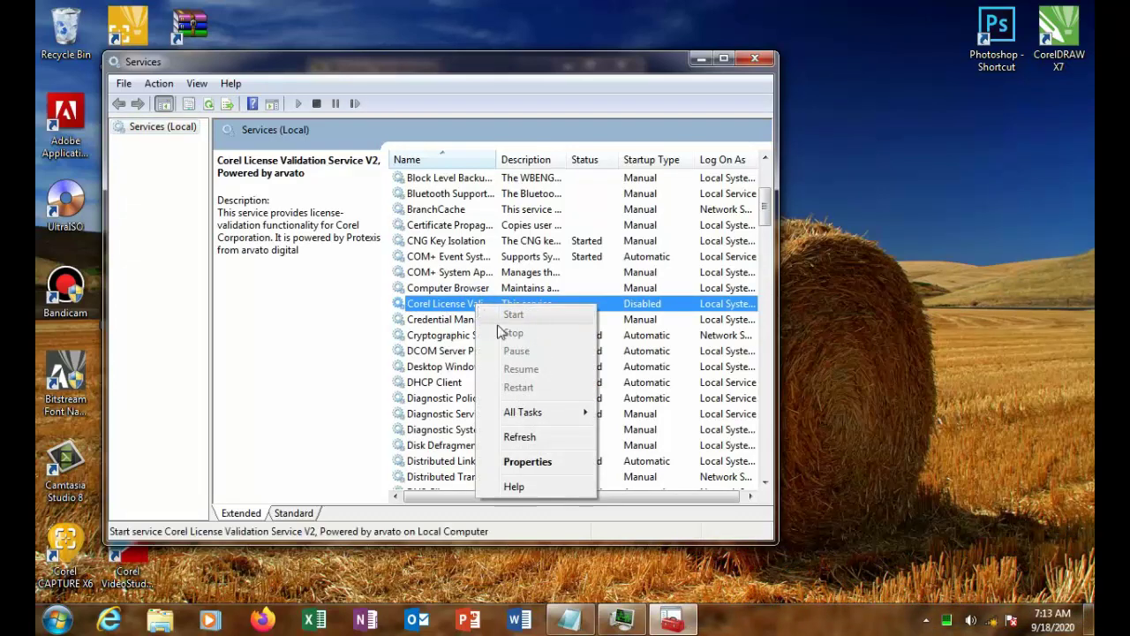
pyautogui.click(528, 464)
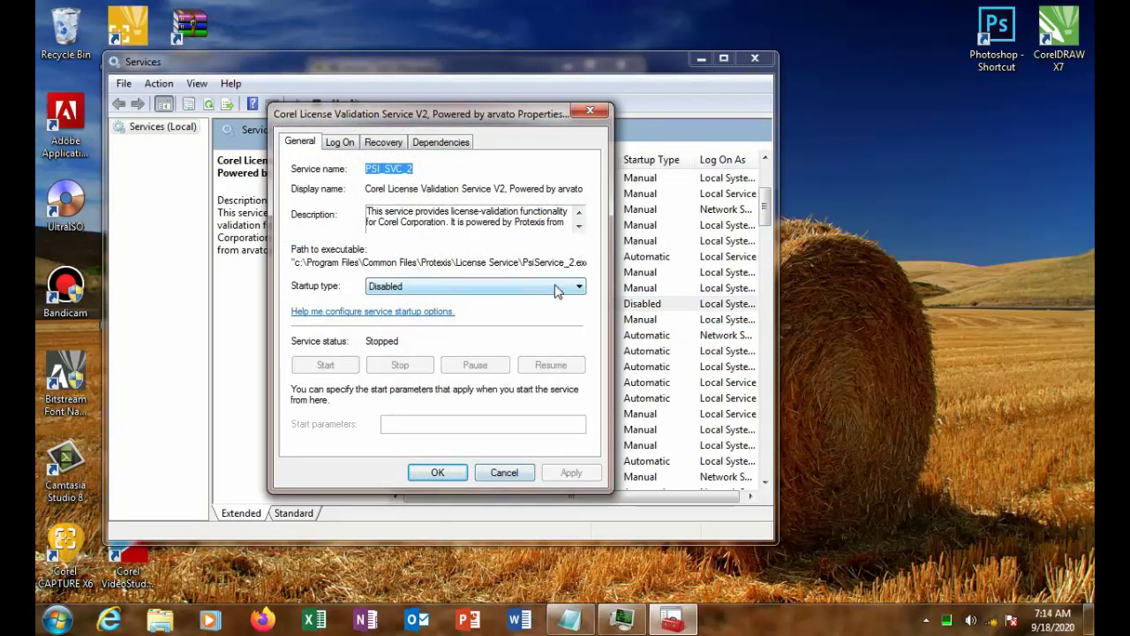
pyautogui.click(549, 287)
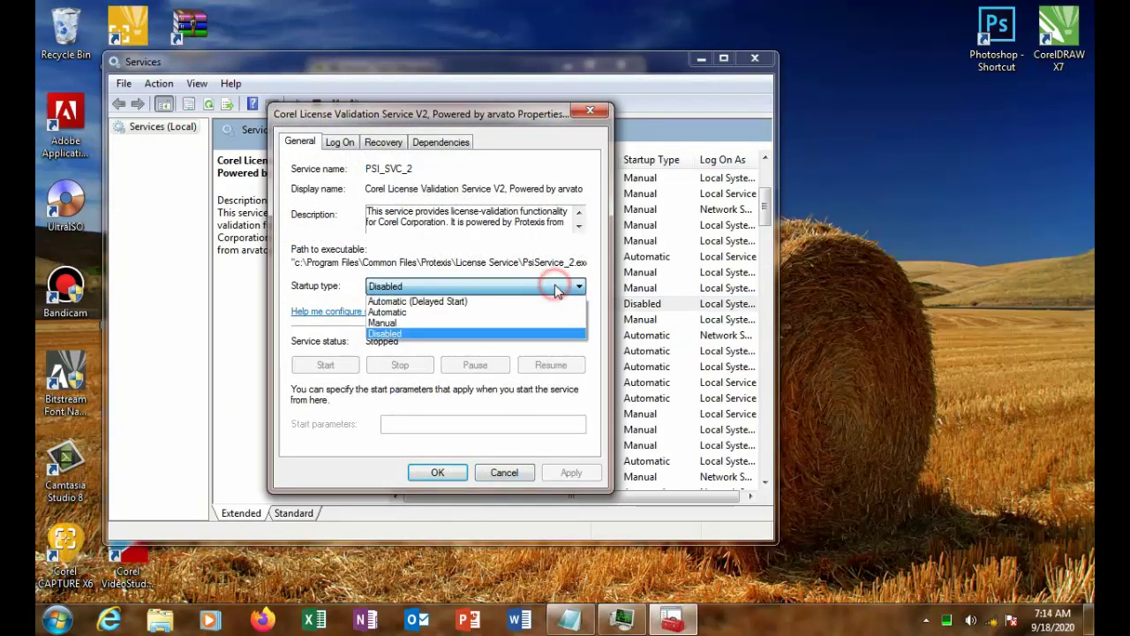
pyautogui.click(411, 314)
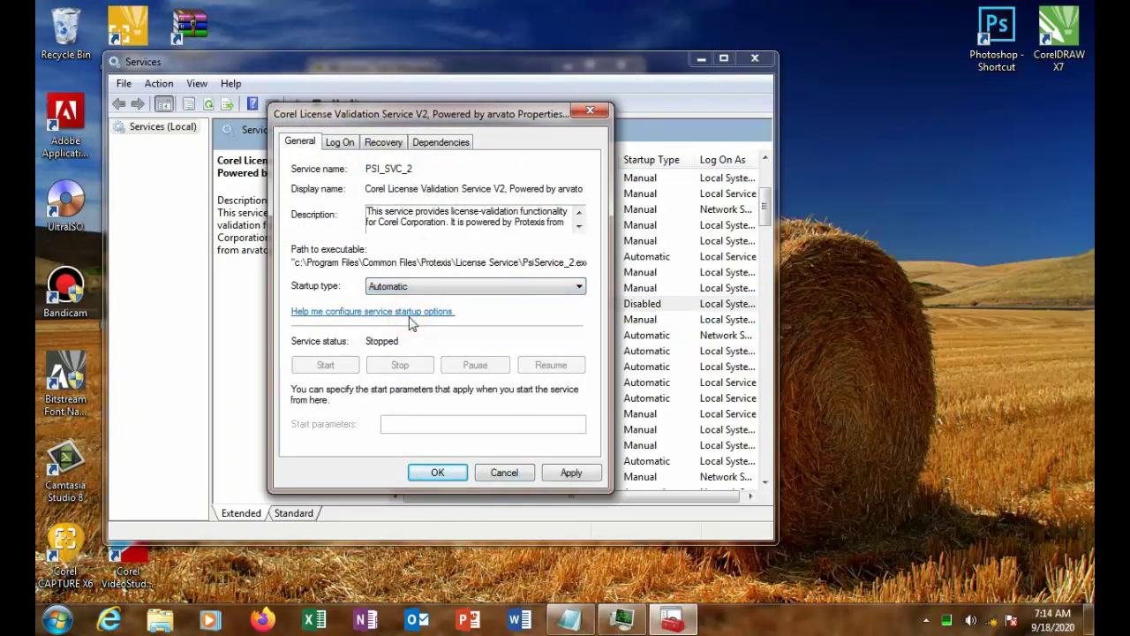
pyautogui.click(570, 472)
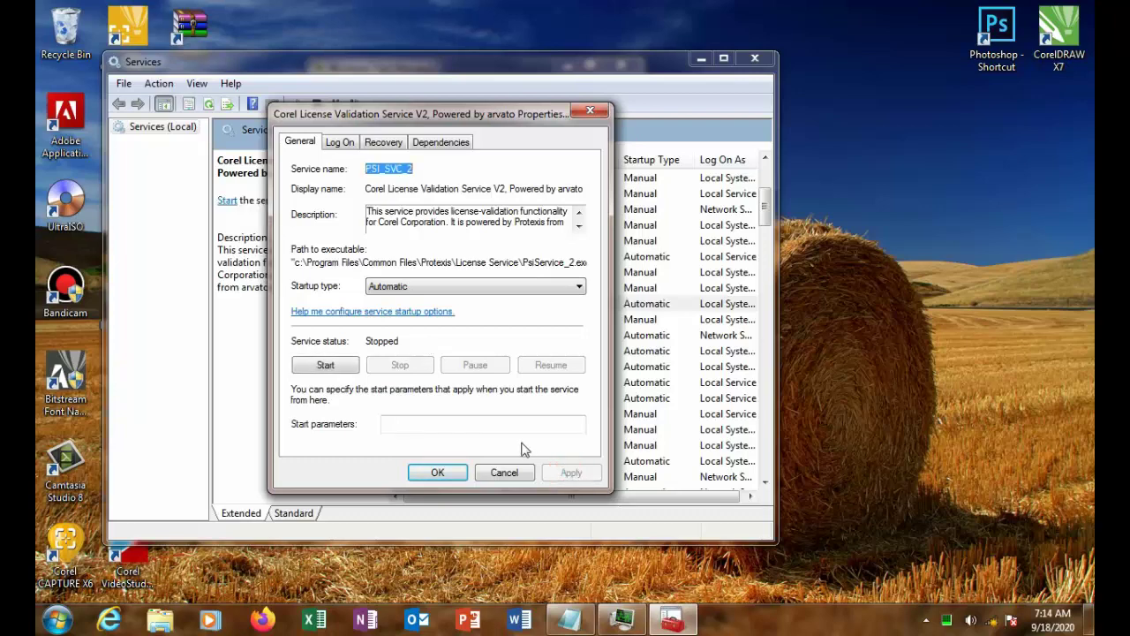
# Start the Corel License Validation Service V2, confirm its properties, and close the Services console and Task Manager.
pyautogui.click(321, 369)
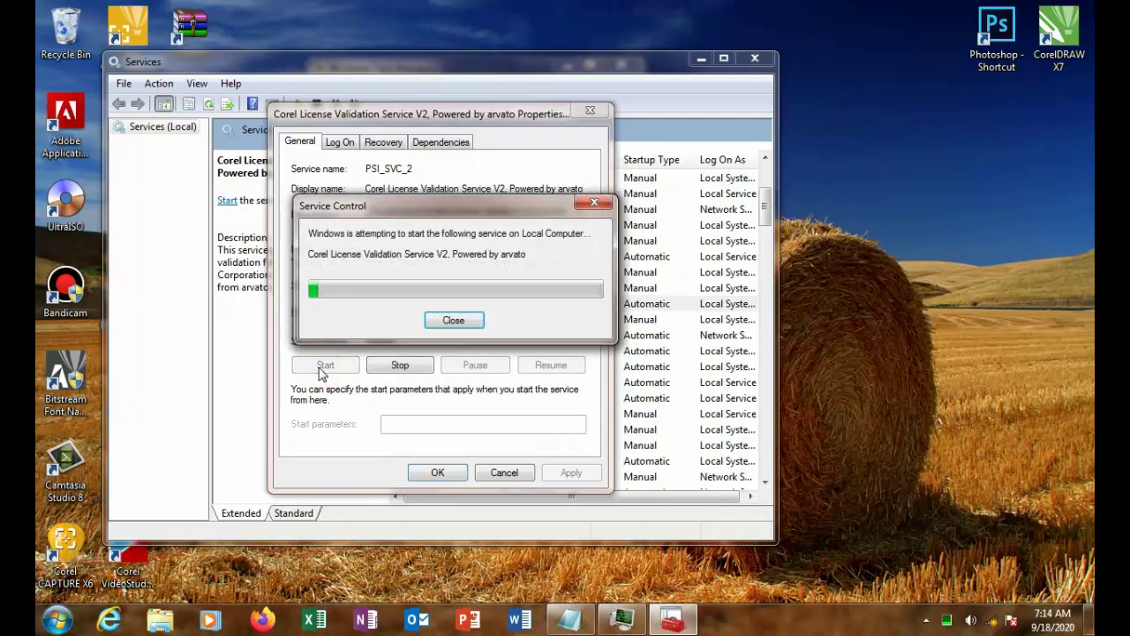
pyautogui.click(439, 472)
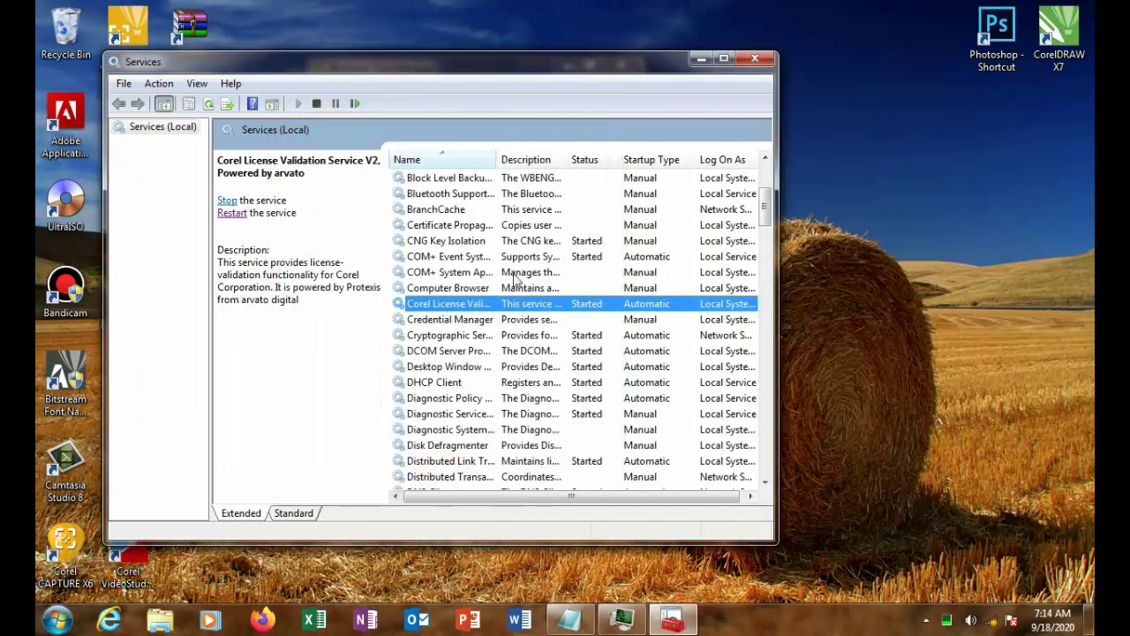
pyautogui.click(763, 60)
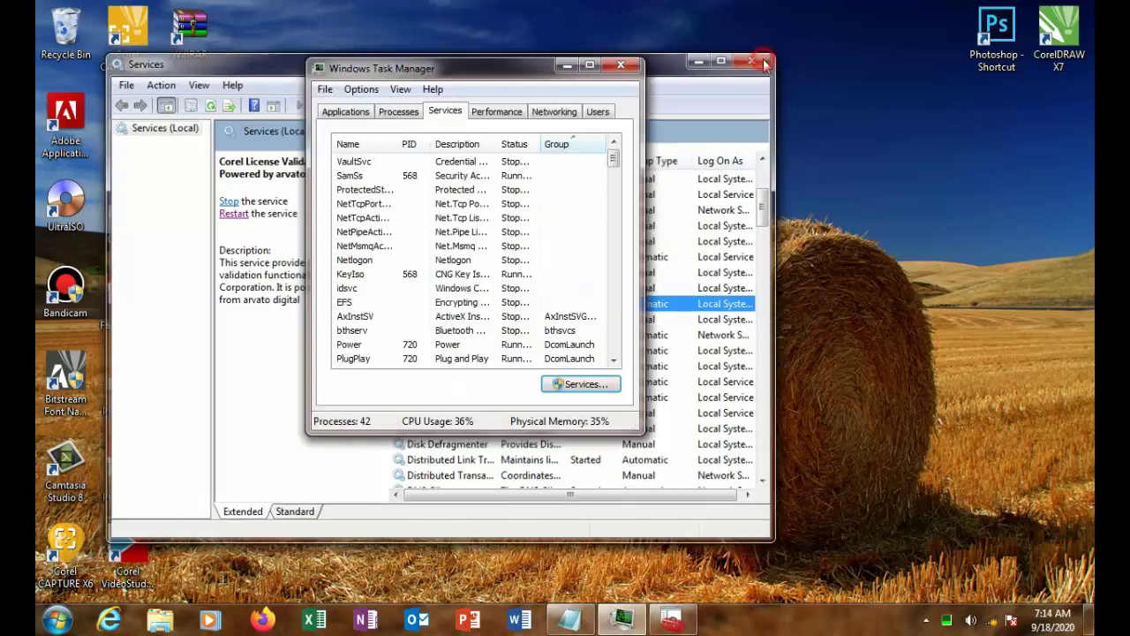
pyautogui.click(630, 66)
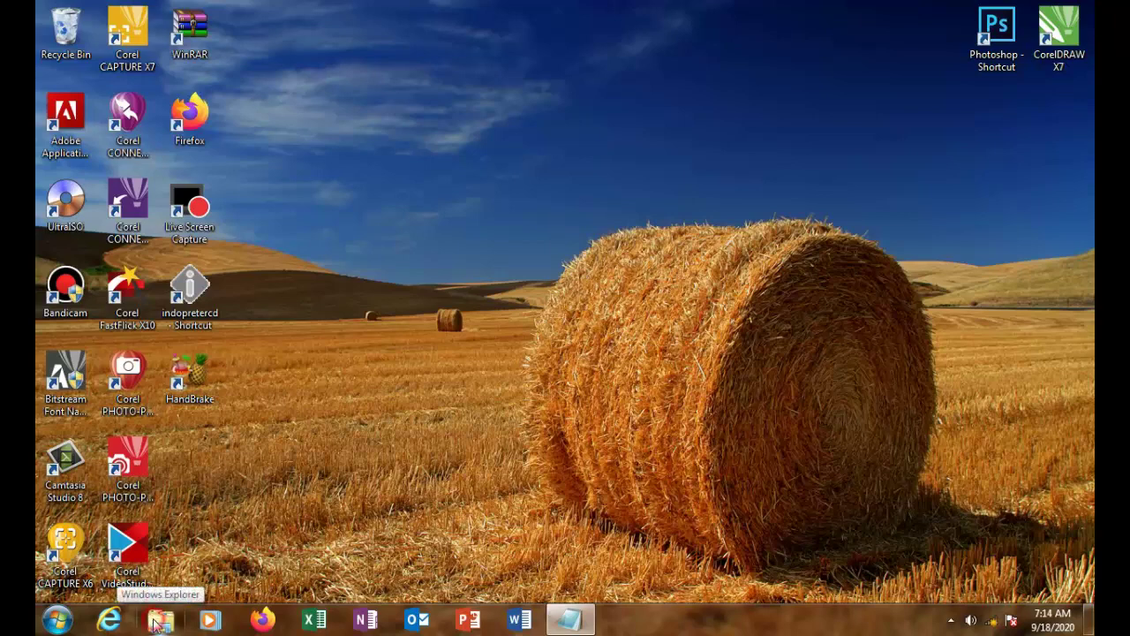
# Open the computer's system properties from Windows Explorer and go through Control Panel to Programs and Features.
pyautogui.click(159, 621)
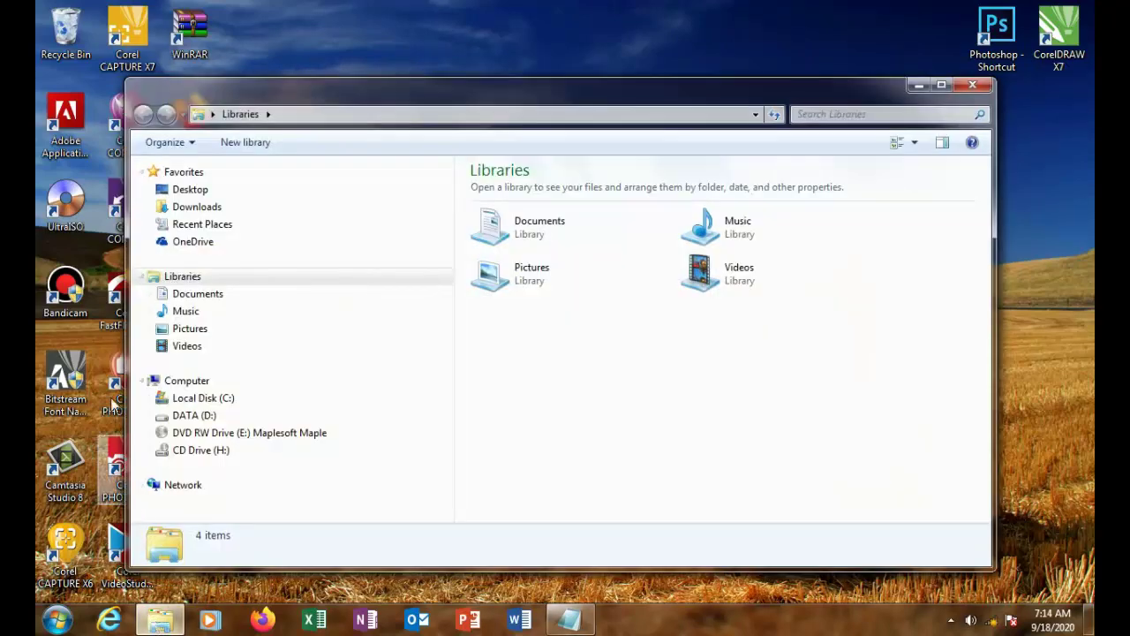
pyautogui.rightClick(179, 381)
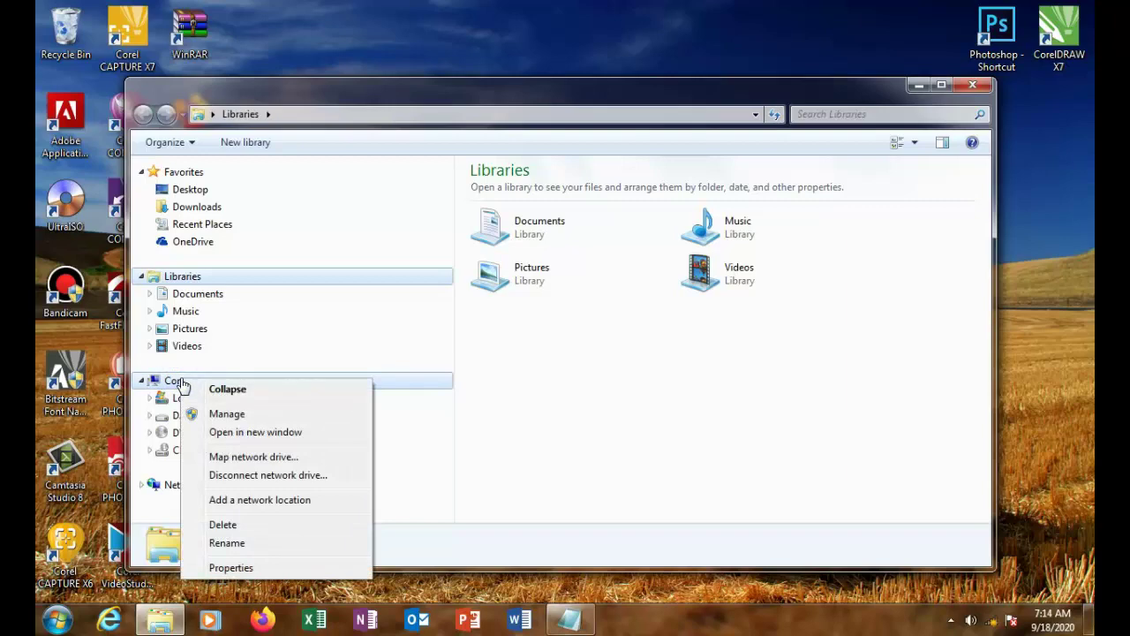
pyautogui.click(235, 567)
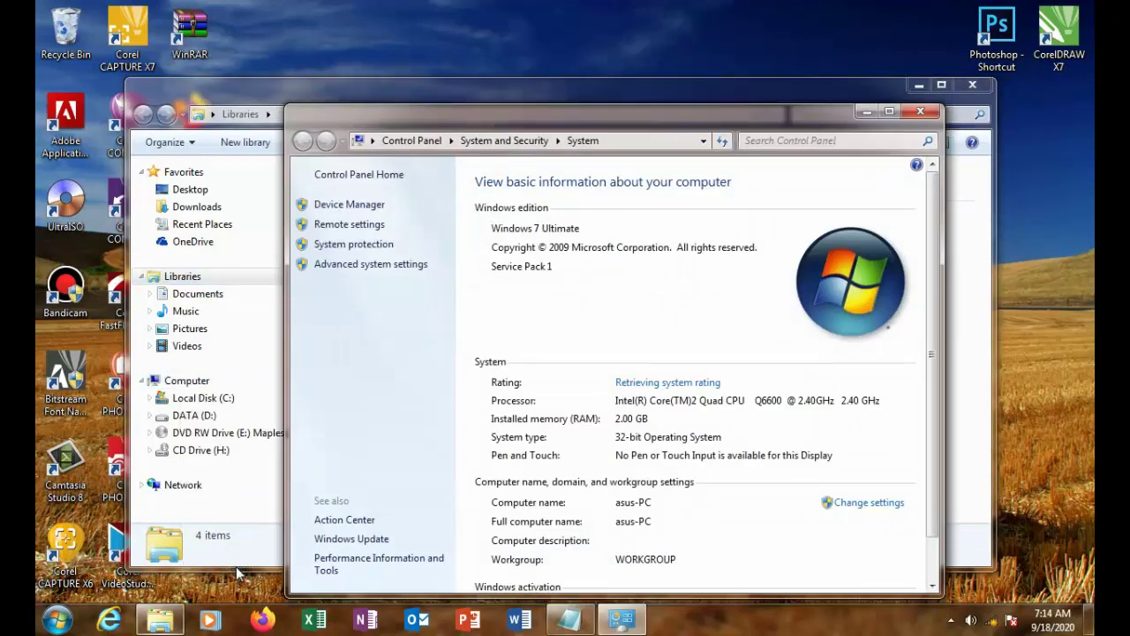
pyautogui.click(360, 176)
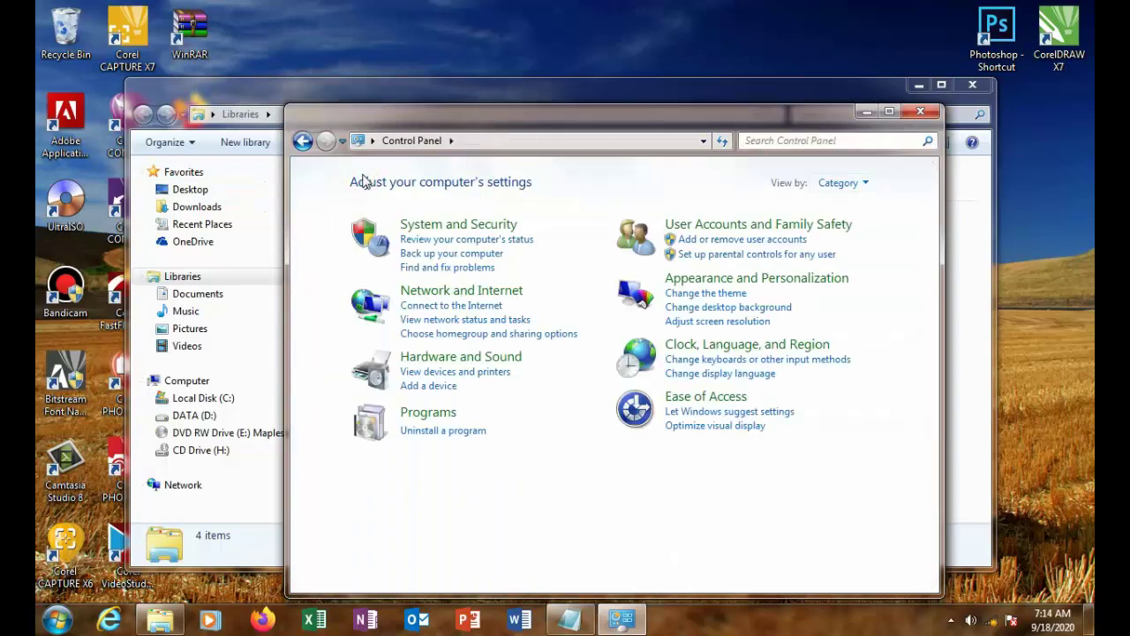
pyautogui.click(429, 413)
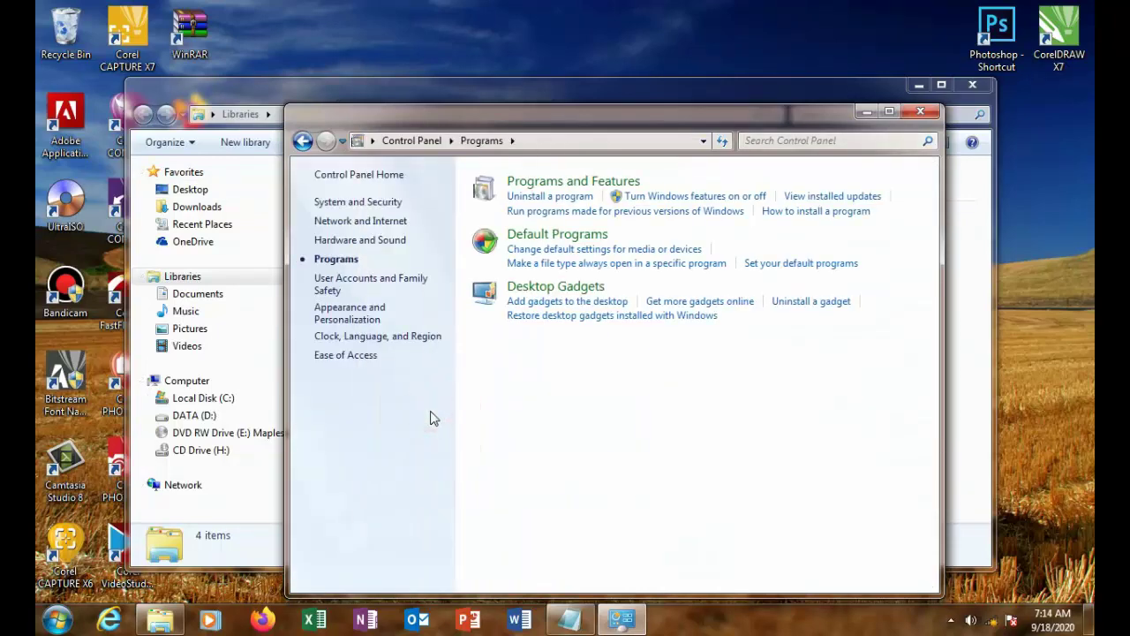
pyautogui.click(584, 182)
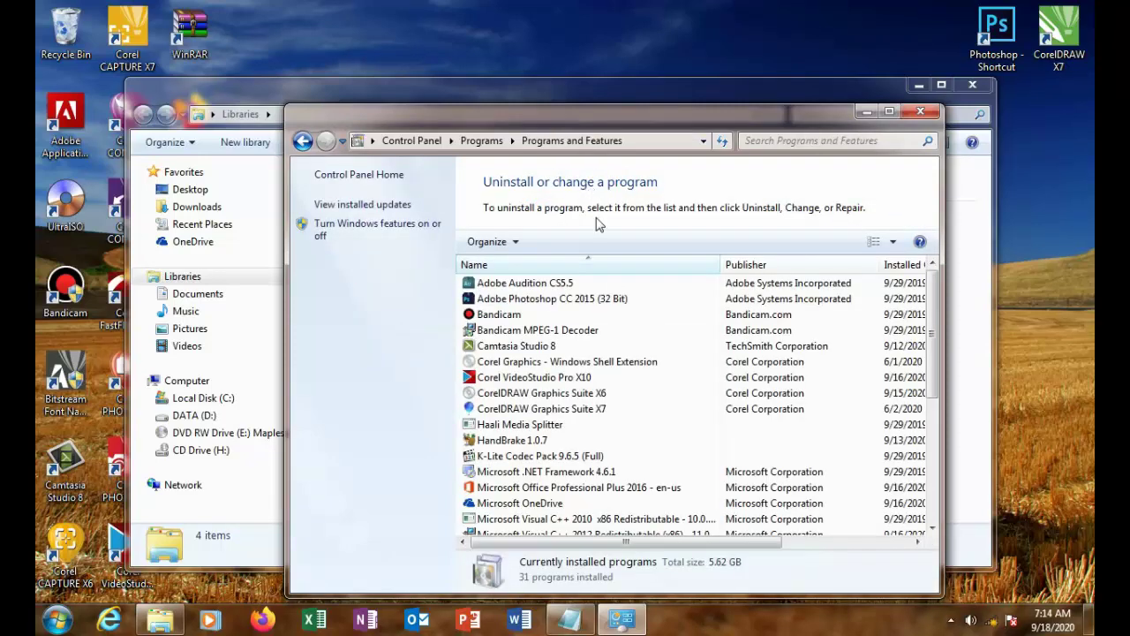
# Run the CorelDRAW Graphics Suite X7 setup from the installed programs, repair the installation, and finish the setup.
pyautogui.click(565, 410)
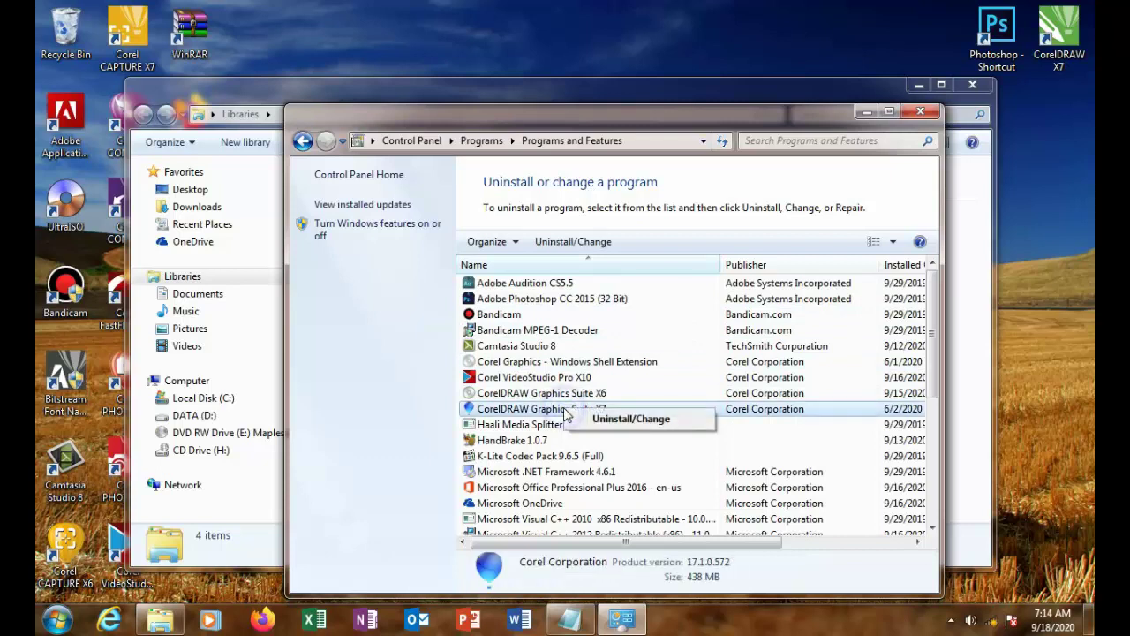
pyautogui.click(656, 420)
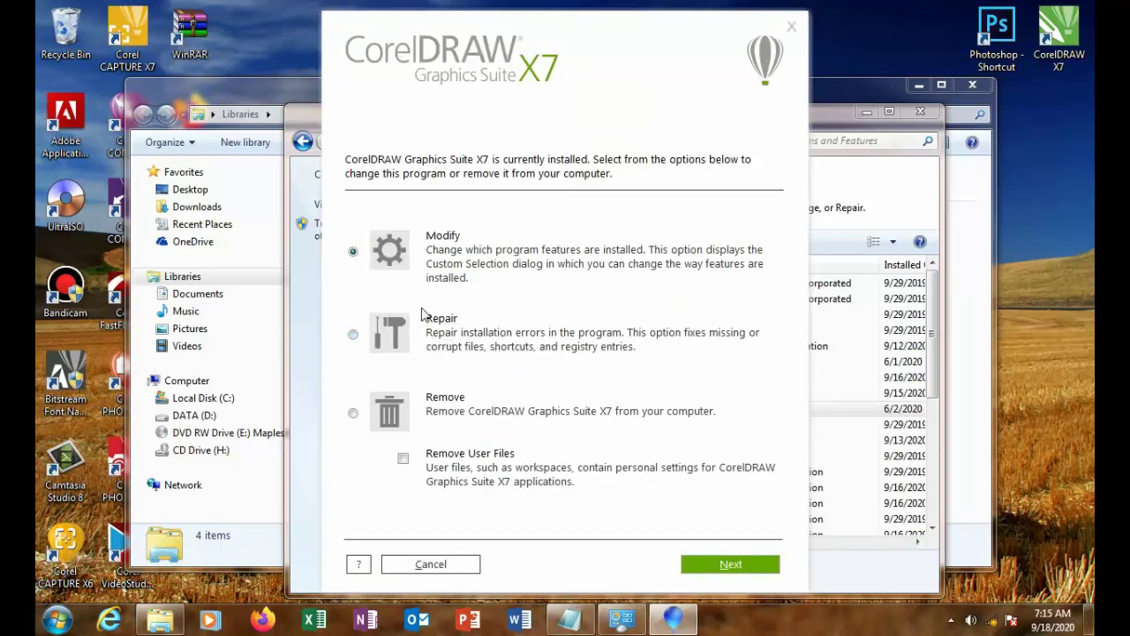
pyautogui.click(354, 335)
pyautogui.click(731, 567)
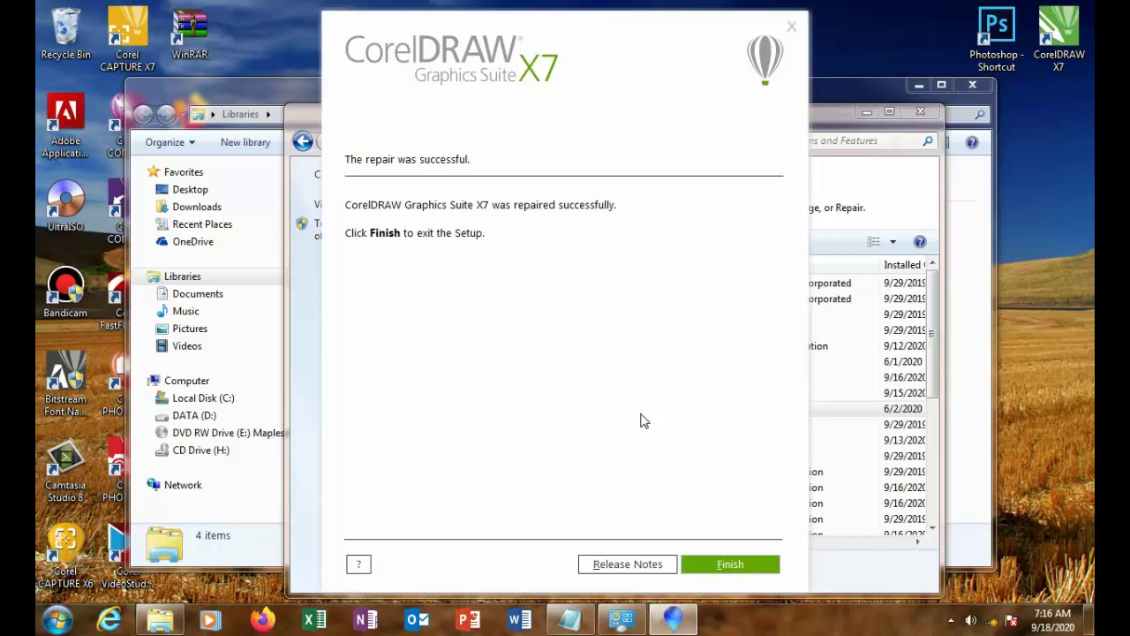
pyautogui.click(738, 566)
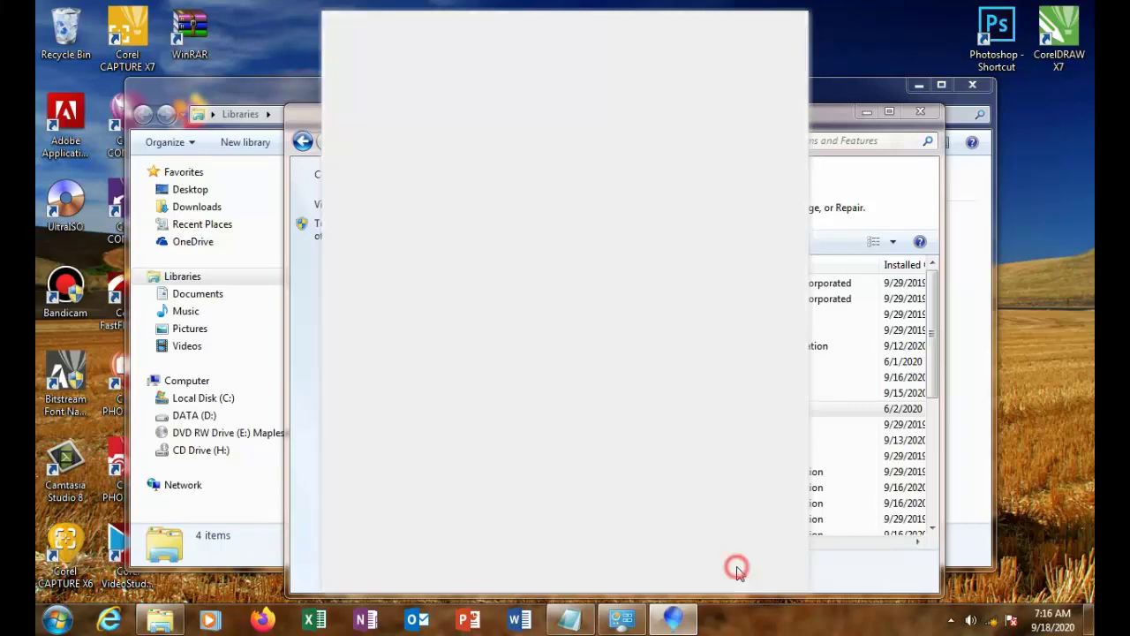
# Close the Programs and Features and Libraries windows, then launch CorelDRAW X7 from the desktop.
pyautogui.click(920, 112)
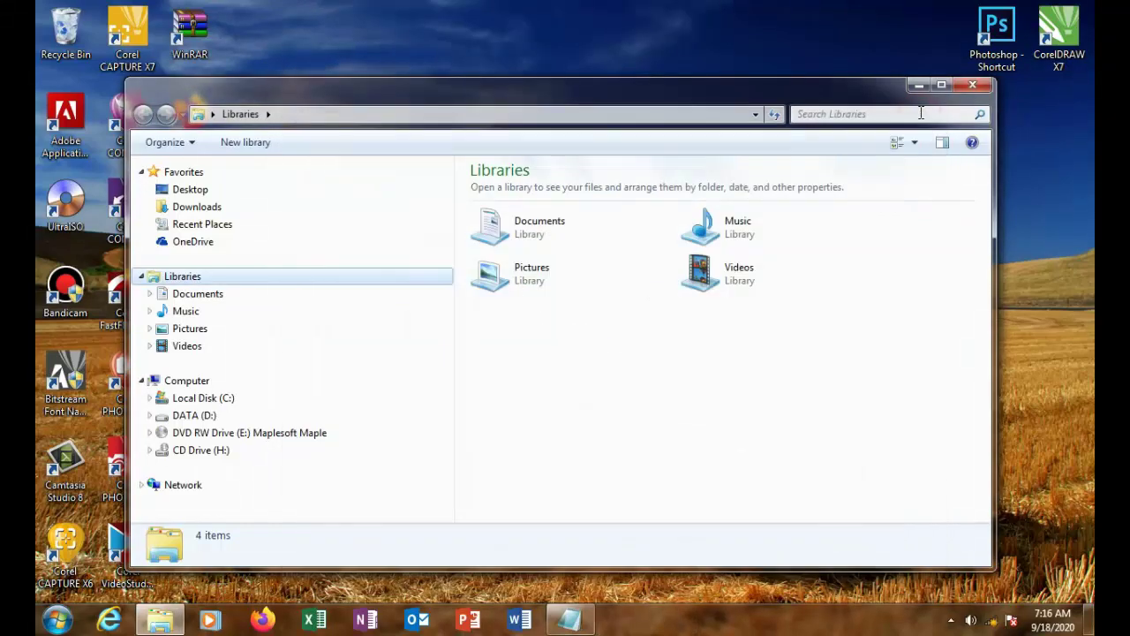
pyautogui.click(974, 86)
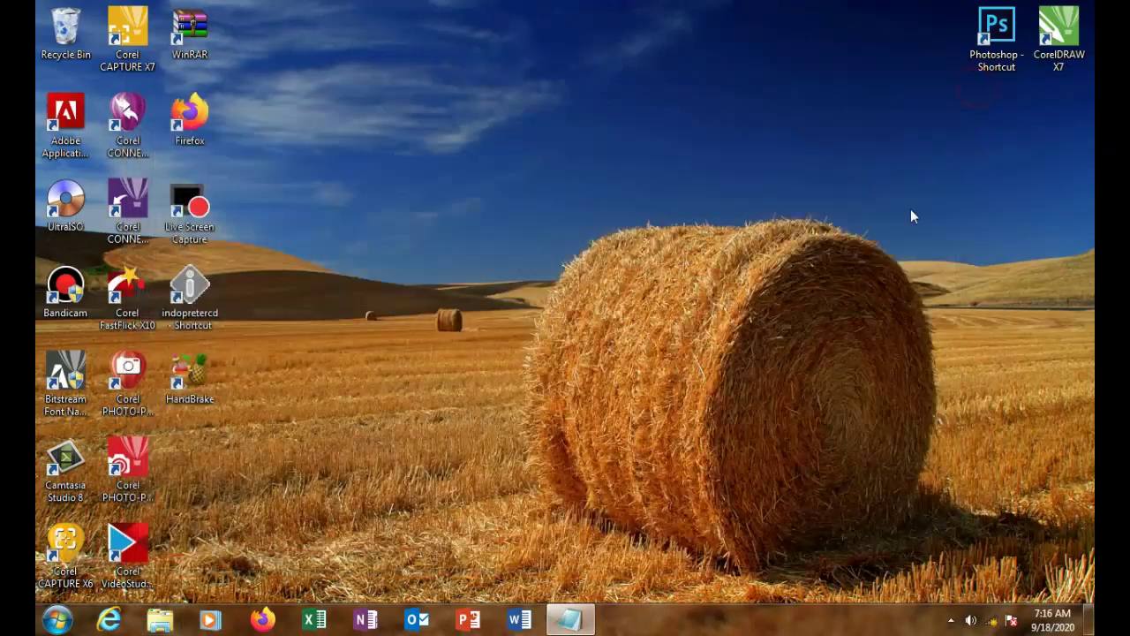
pyautogui.doubleClick(1058, 33)
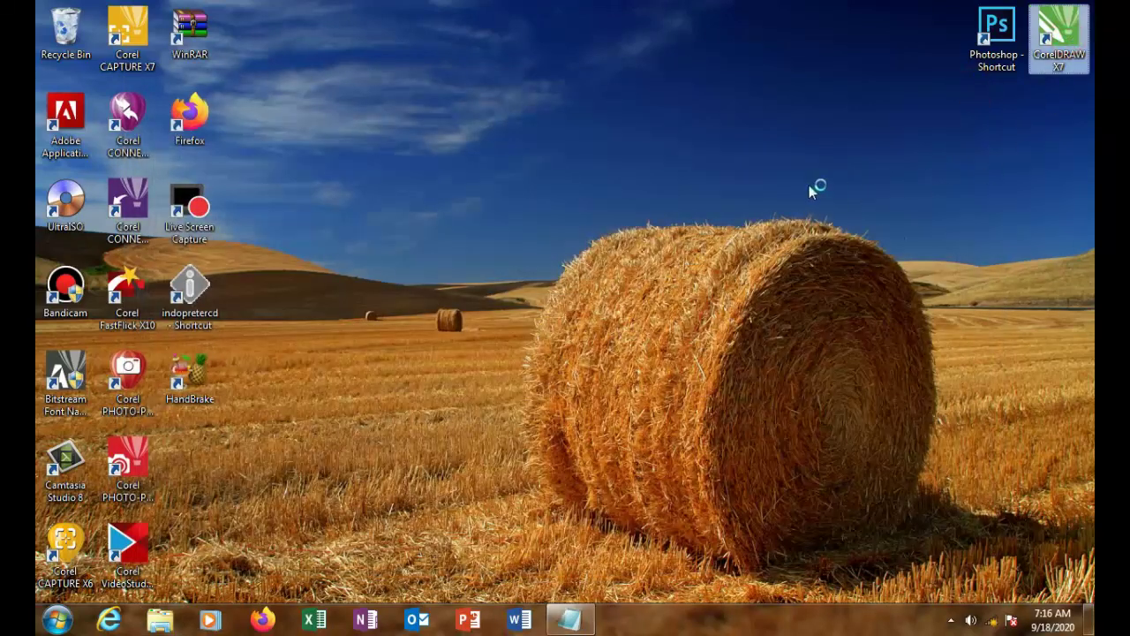